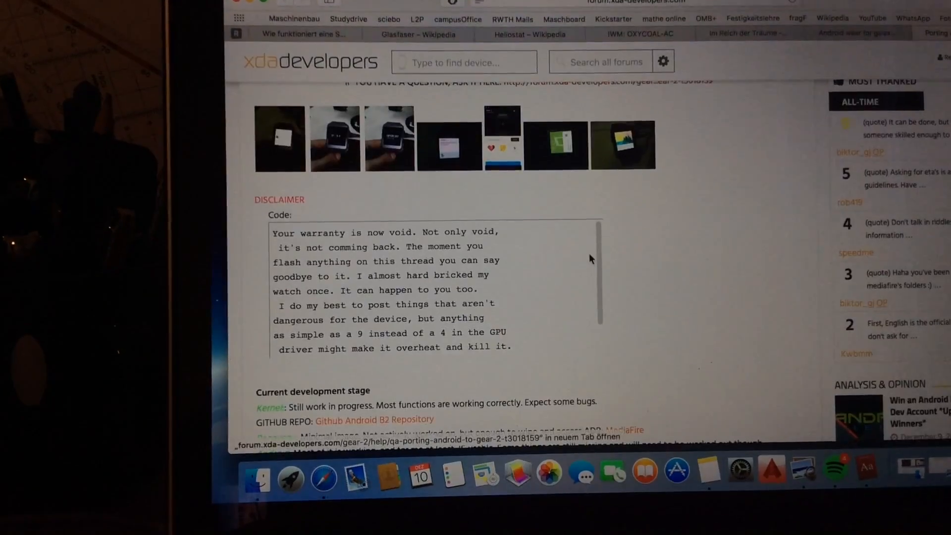
pyautogui.scroll(3, 589, 252)
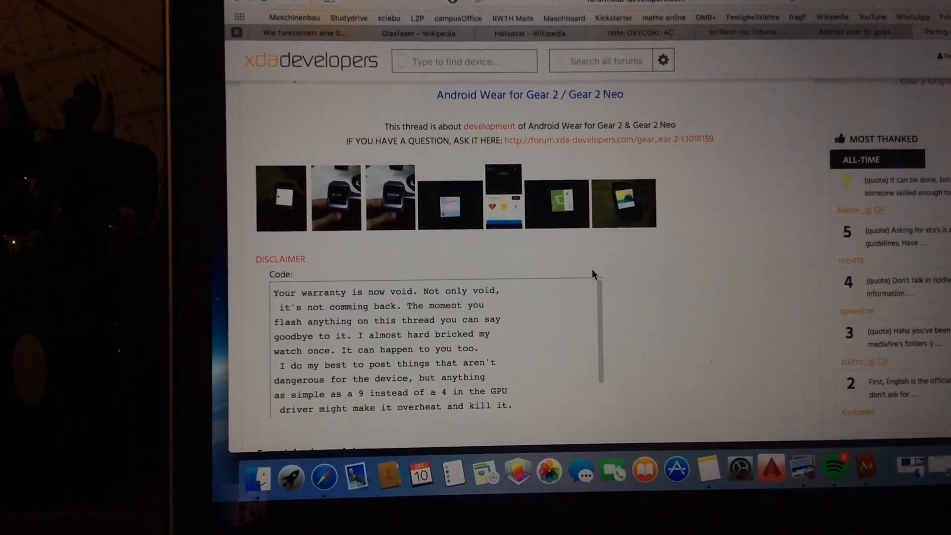